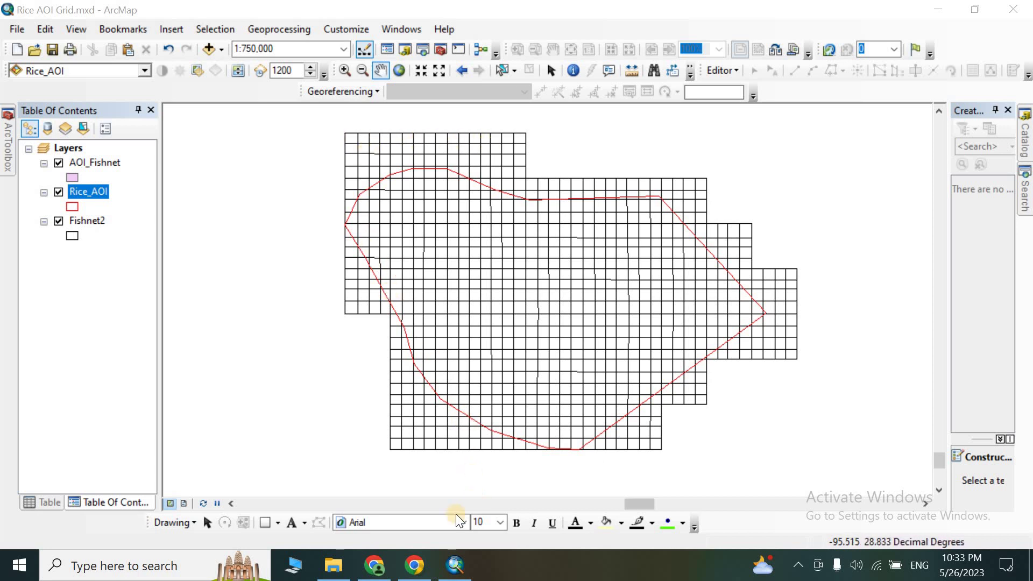
- Scroll through the YouTube channel's video list, then return to ArcMap's Rice AOI Grid map
{"action": "left_click", "coordinate": [415, 565]}
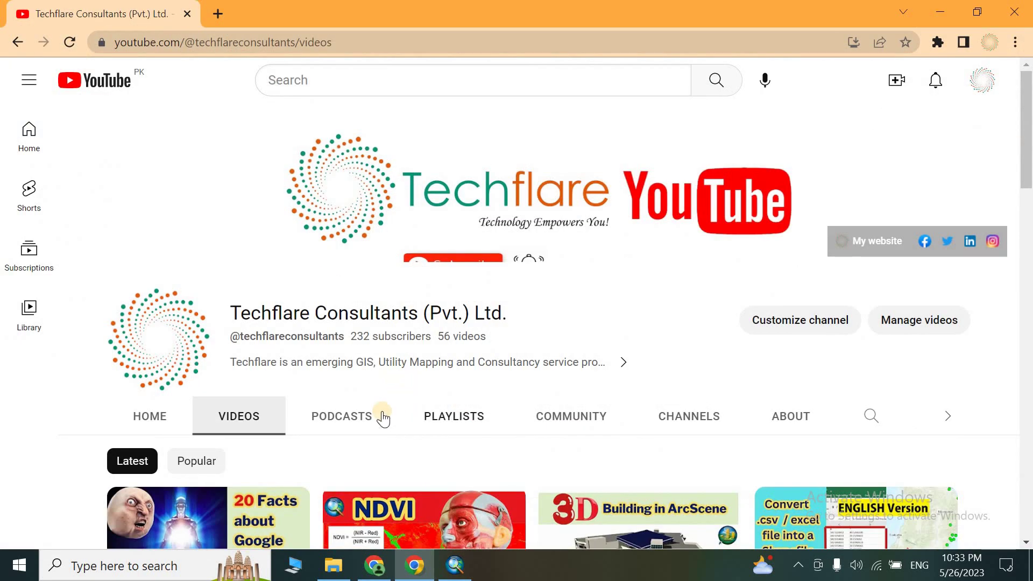
{"action": "scroll", "coordinate": [381, 410], "scroll_direction": "down", "scroll_amount": 3}
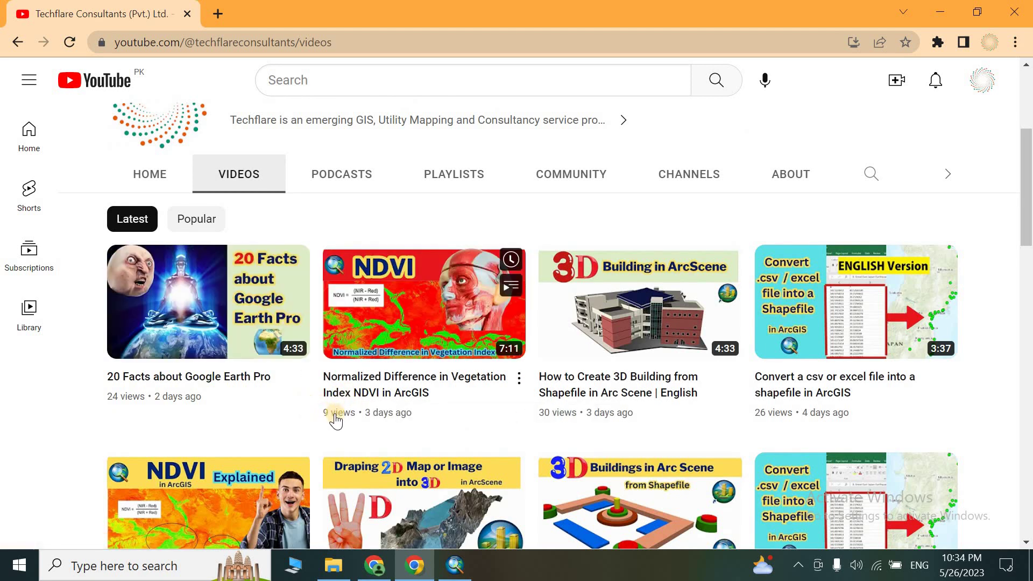
{"action": "scroll", "coordinate": [335, 414], "scroll_direction": "up", "scroll_amount": 5}
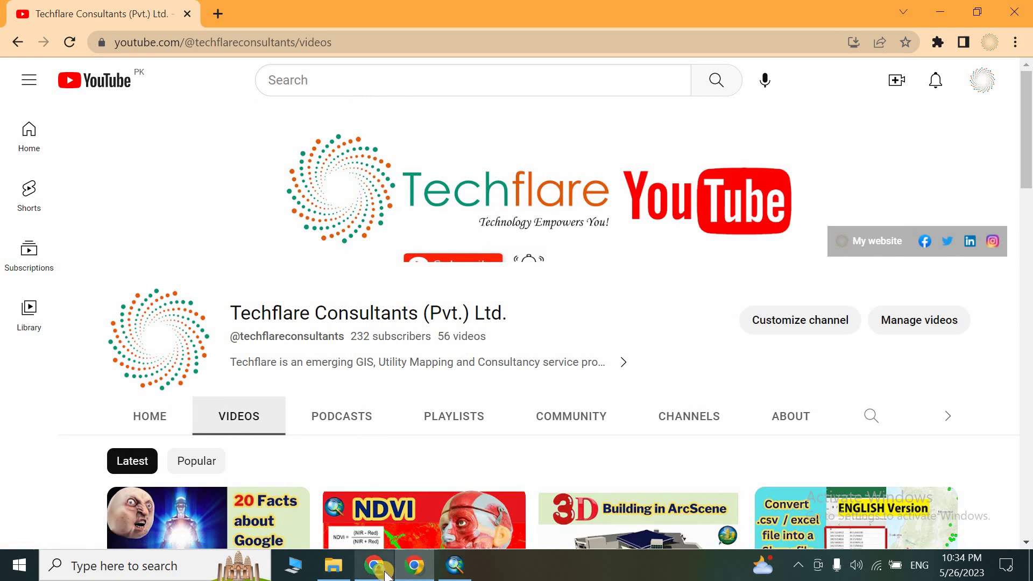
{"action": "left_click", "coordinate": [409, 448]}
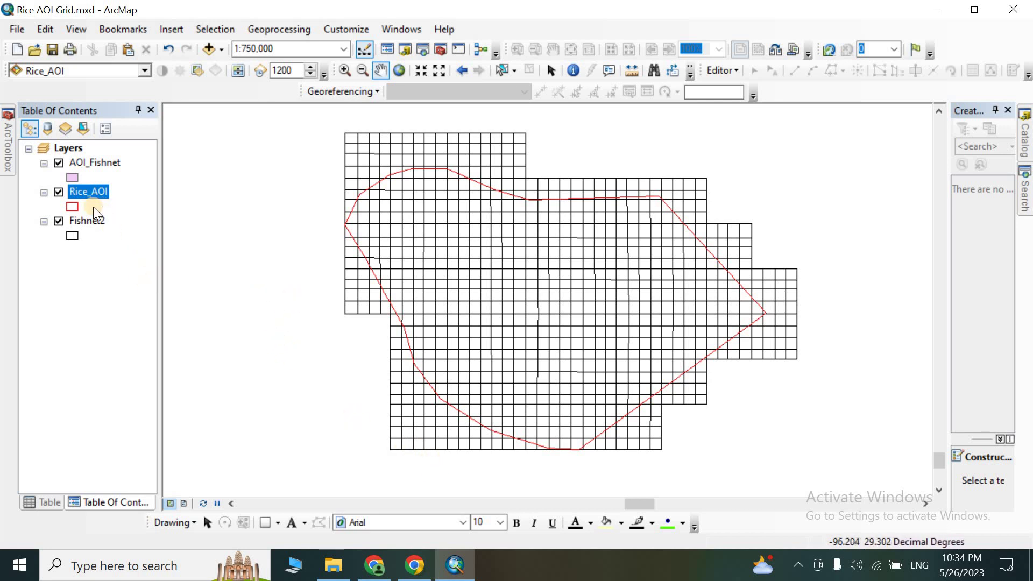
- Zoom to the AOI_Fishnet layer and change its pink fill to the Hollow symbol
{"action": "right_click", "coordinate": [88, 162]}
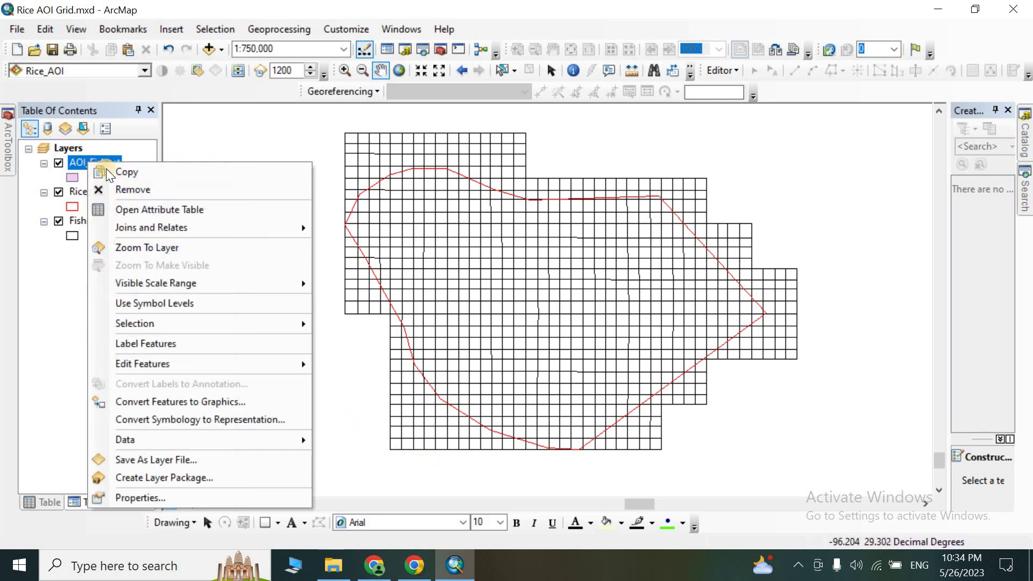
{"action": "left_click", "coordinate": [140, 250]}
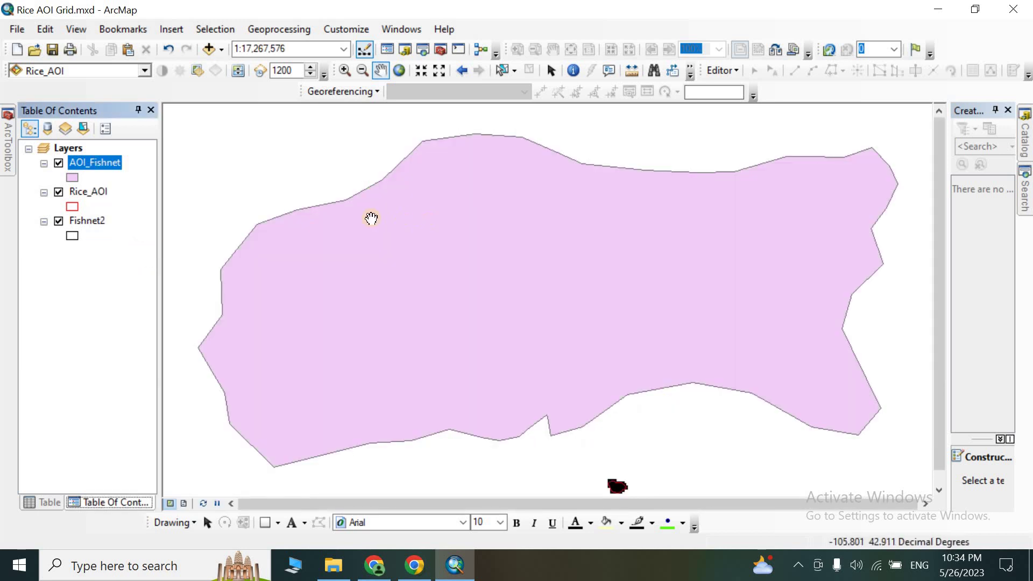
{"action": "left_click", "coordinate": [73, 179]}
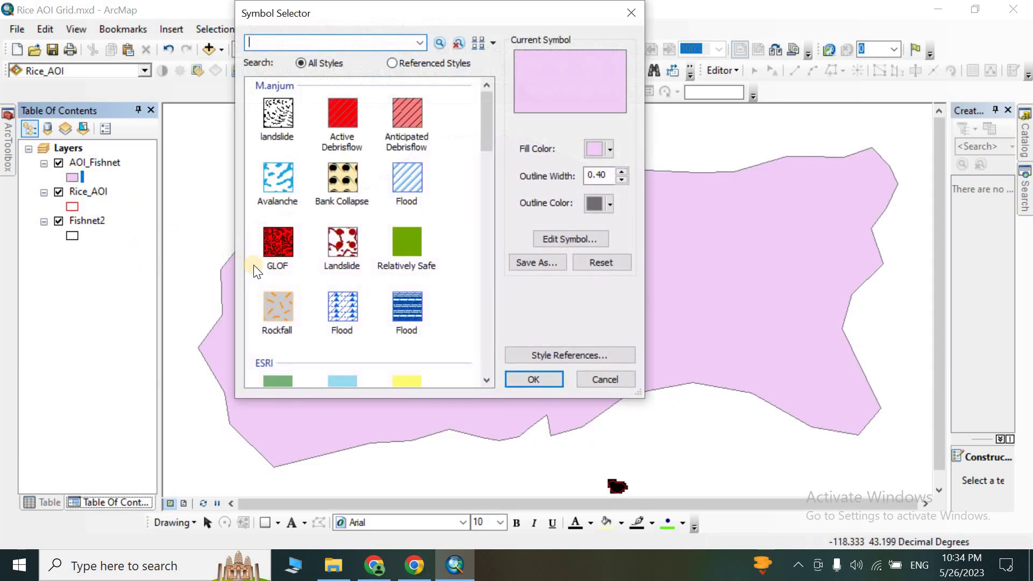
{"action": "double_click", "coordinate": [308, 245]}
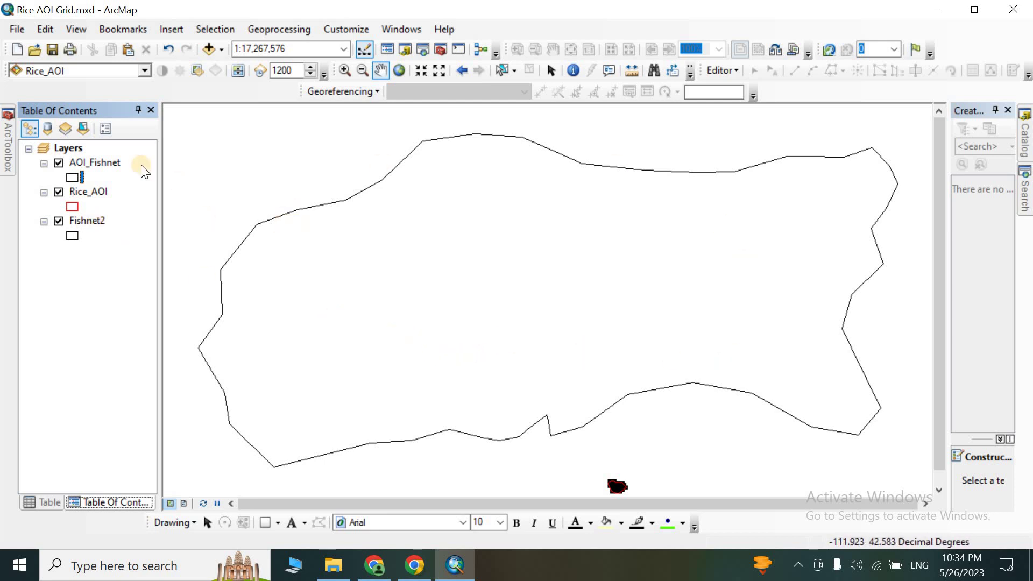
- In ArcToolbox, expand Data Management Tools > Sampling and launch Create Fishnet
{"action": "left_click", "coordinate": [9, 155]}
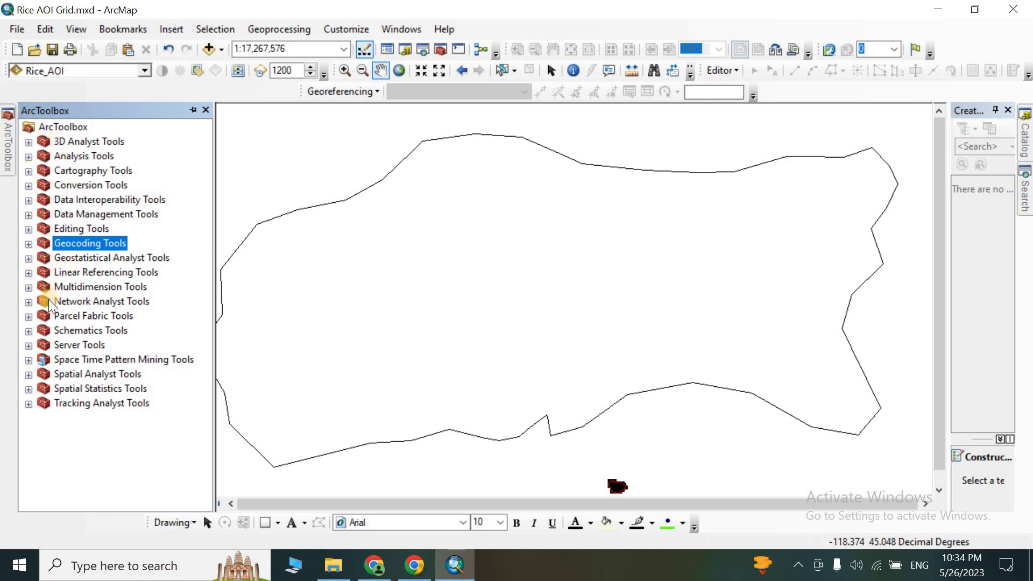
{"action": "left_click", "coordinate": [27, 215]}
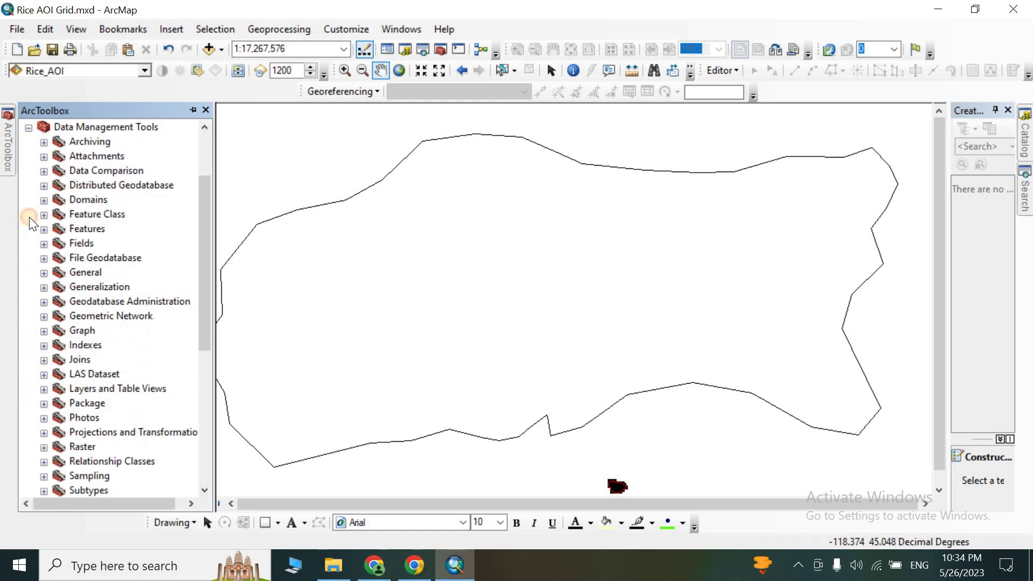
{"action": "scroll", "coordinate": [66, 234], "scroll_direction": "down", "scroll_amount": 3}
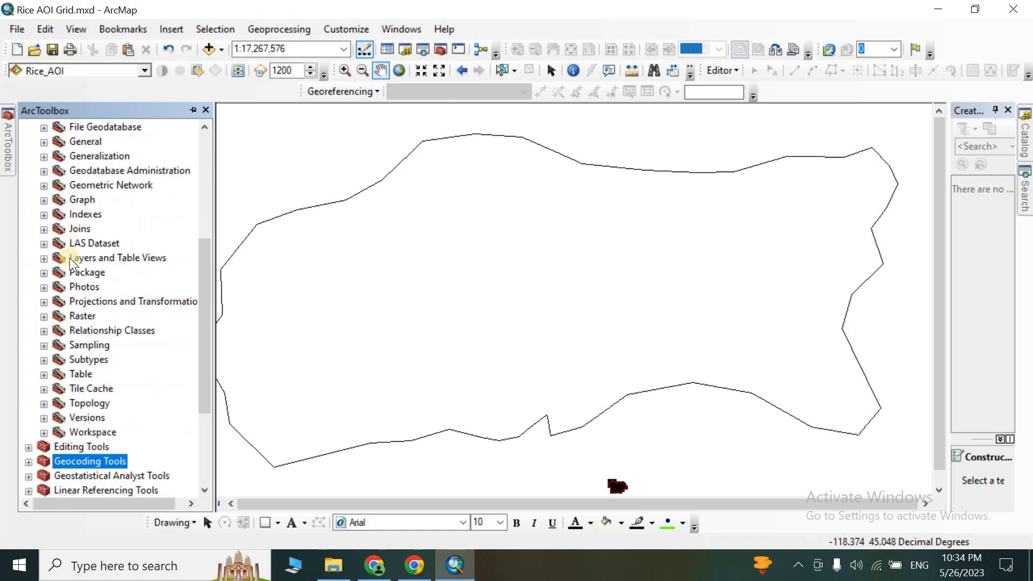
{"action": "scroll", "coordinate": [69, 257], "scroll_direction": "down", "scroll_amount": 1}
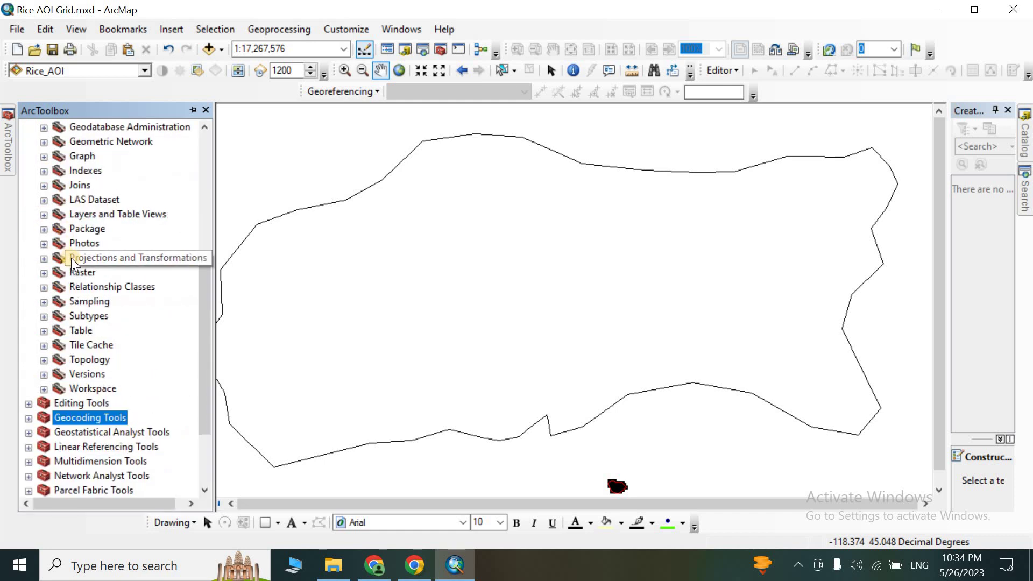
{"action": "left_click", "coordinate": [72, 301]}
{"action": "left_click", "coordinate": [44, 302]}
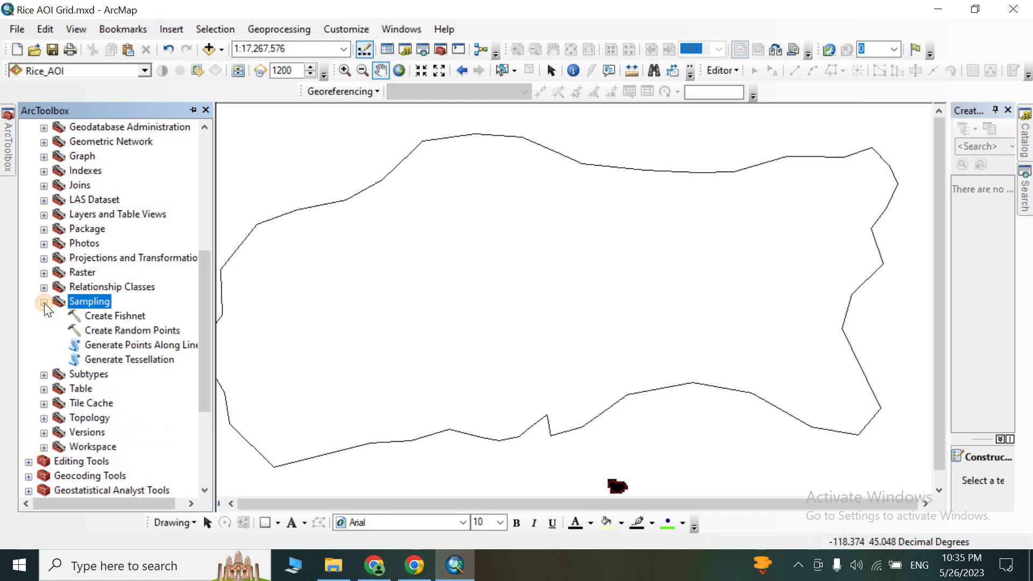
{"action": "double_click", "coordinate": [105, 318]}
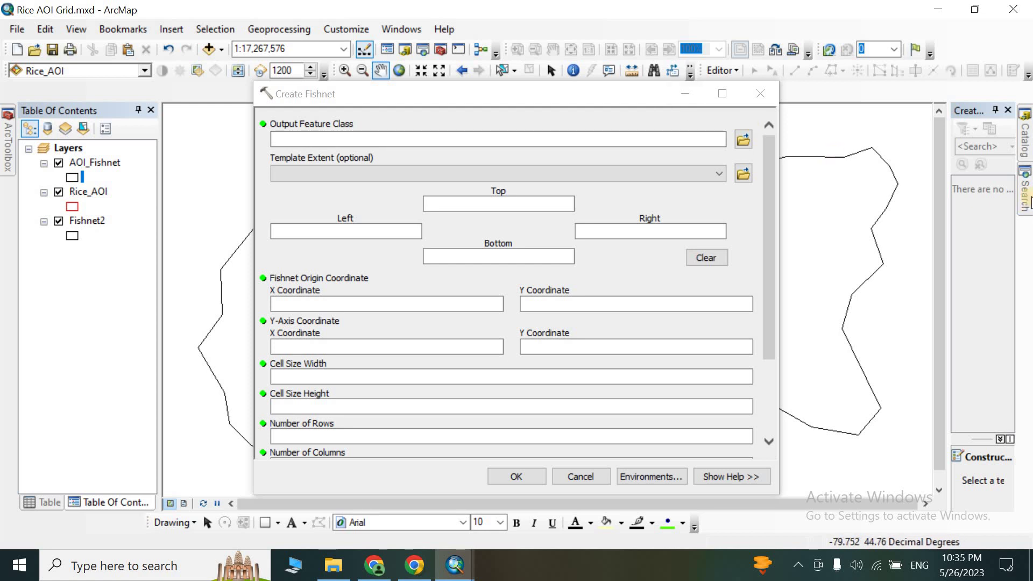
- Dock the Search pane and move the Create Fishnet dialog higher on screen
{"action": "left_click", "coordinate": [1025, 193]}
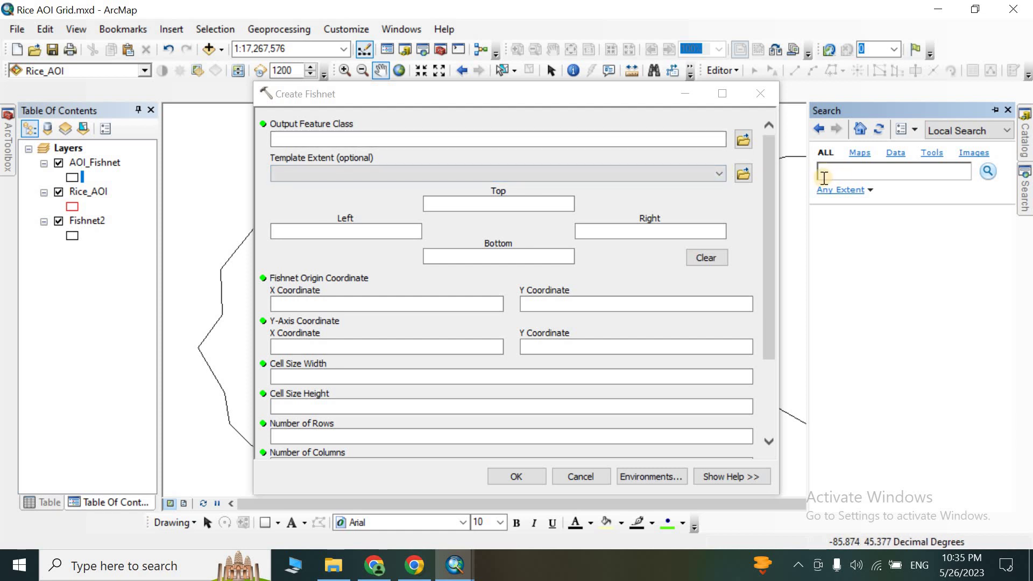
{"action": "left_click", "coordinate": [995, 110]}
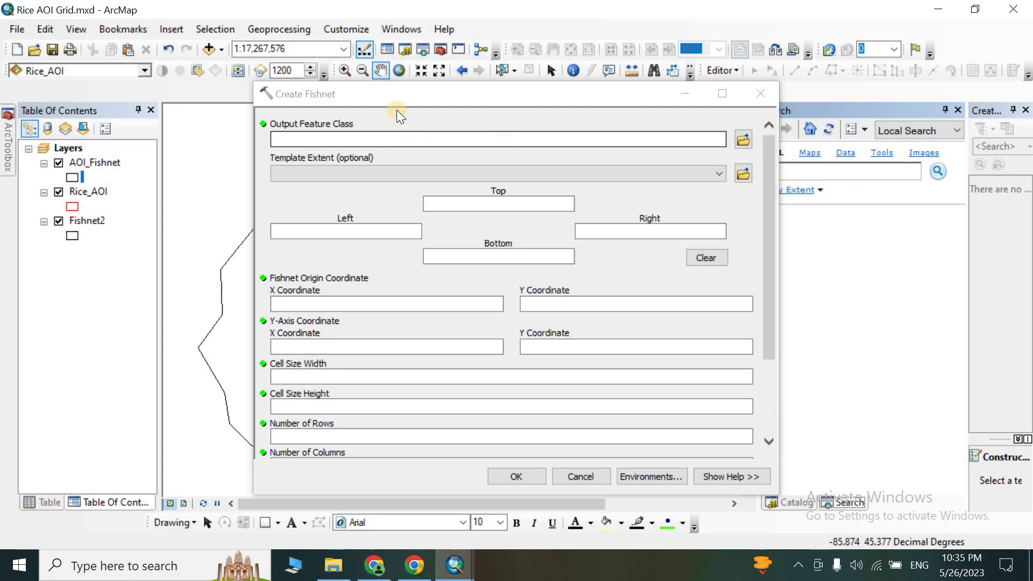
{"action": "left_click_drag", "start_coordinate": [396, 97], "coordinate": [399, 55]}
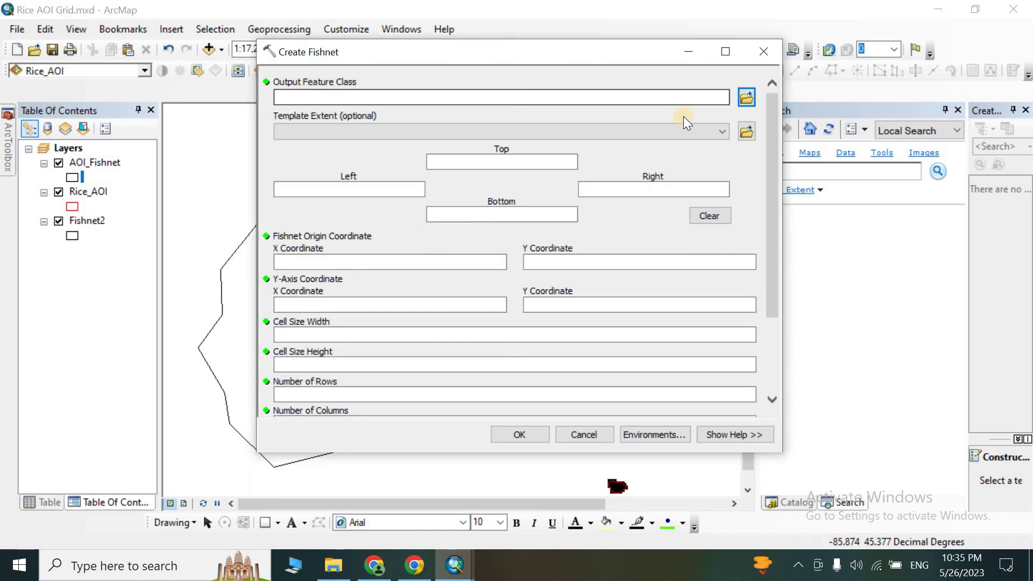
- Choose where to save the output fishnet and enter its file name, ending 'ishnet1'
{"action": "left_click", "coordinate": [745, 99]}
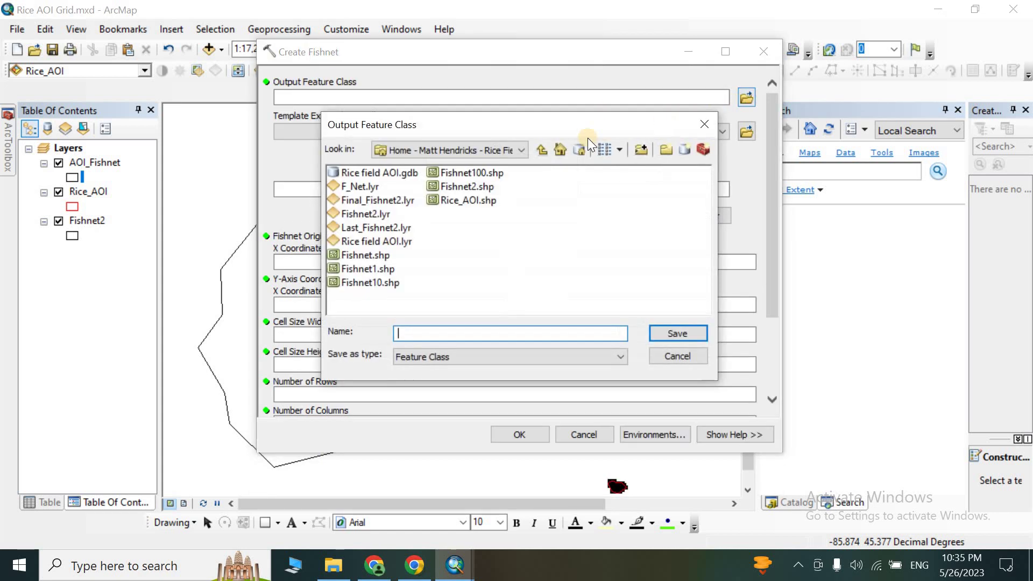
{"action": "left_click", "coordinate": [410, 333]}
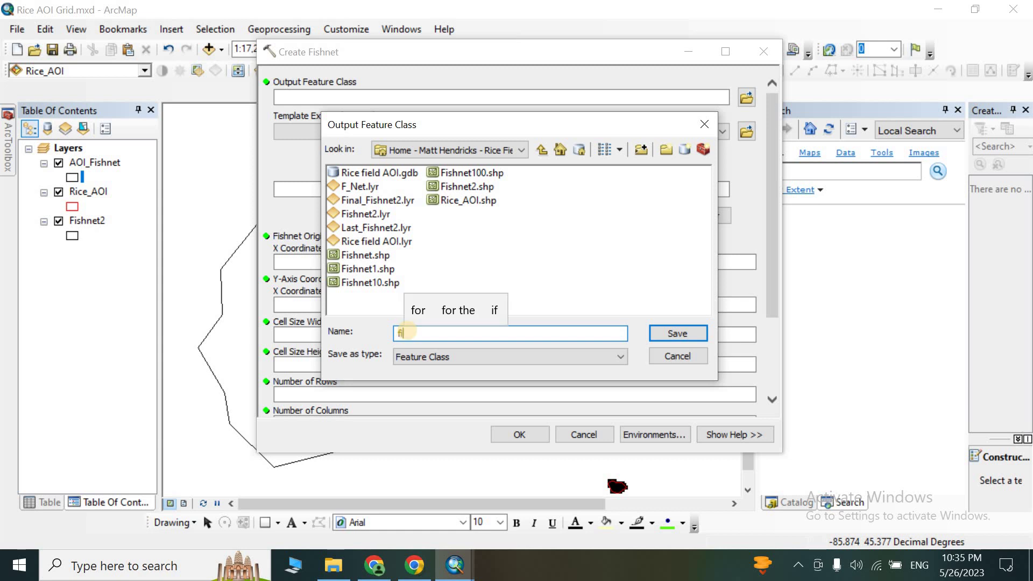
{"action": "type", "text": "ishne"}
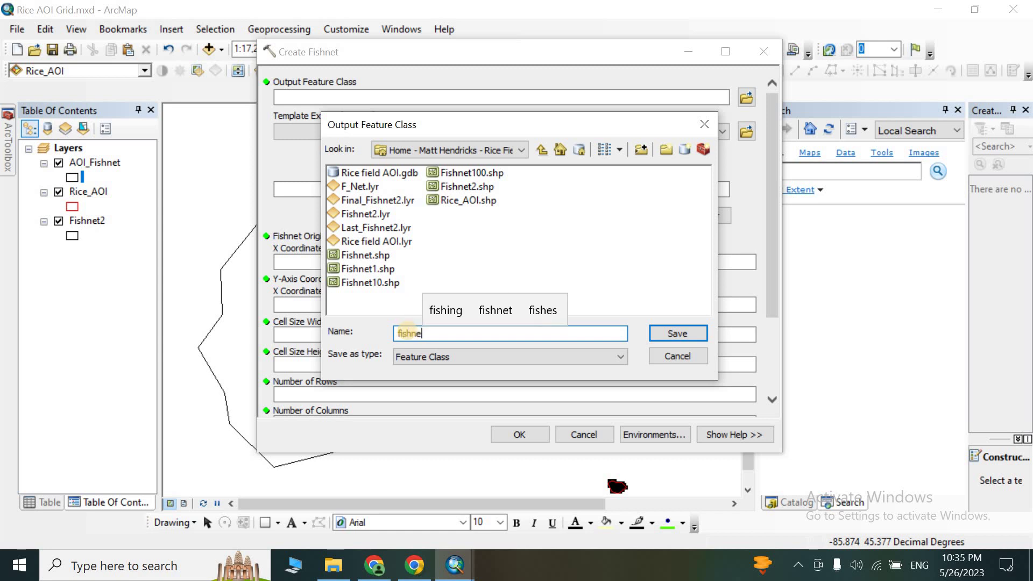
{"action": "type", "text": "t123"}
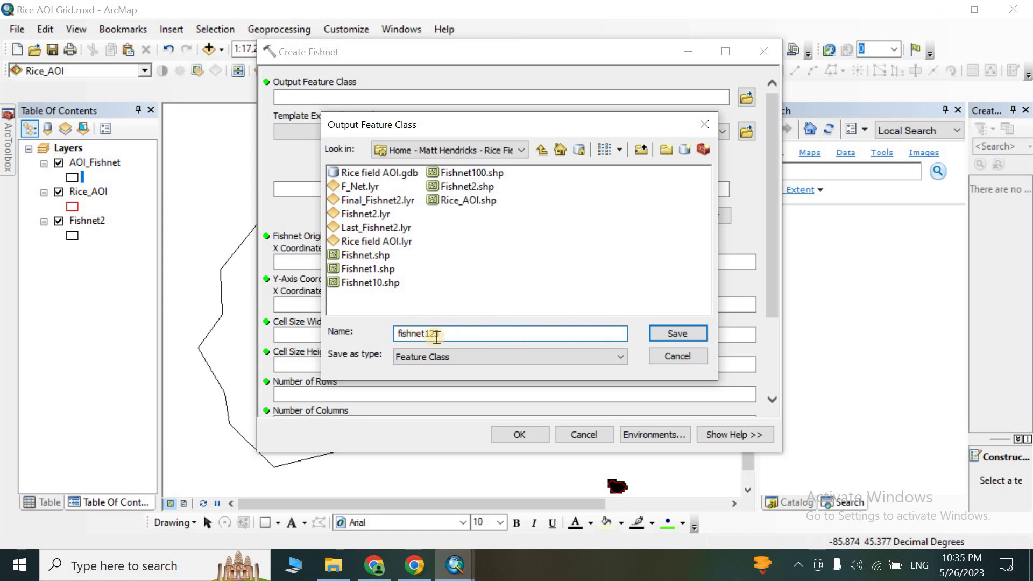
{"action": "left_click", "coordinate": [742, 282]}
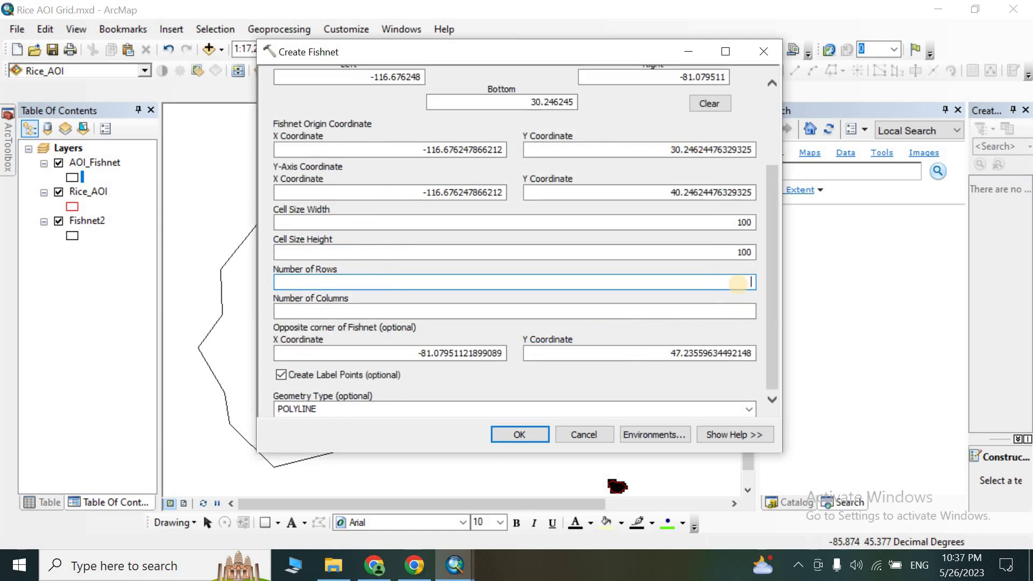
- Set 200 columns and POLYGON geometry, then run Create Fishnet to add fishnet1234
{"action": "left_click", "coordinate": [750, 307]}
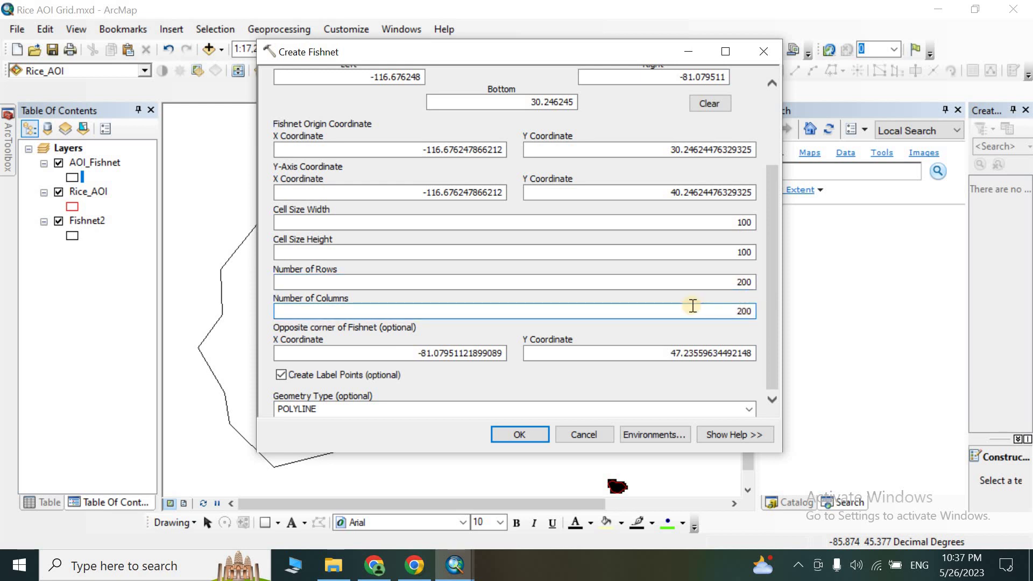
{"action": "left_click", "coordinate": [769, 329]}
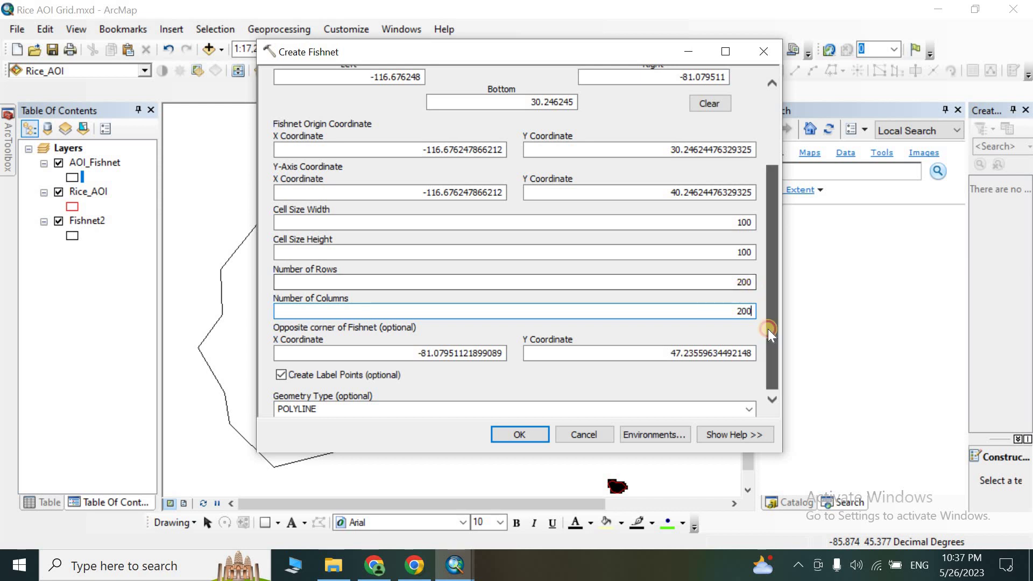
{"action": "left_click", "coordinate": [749, 409]}
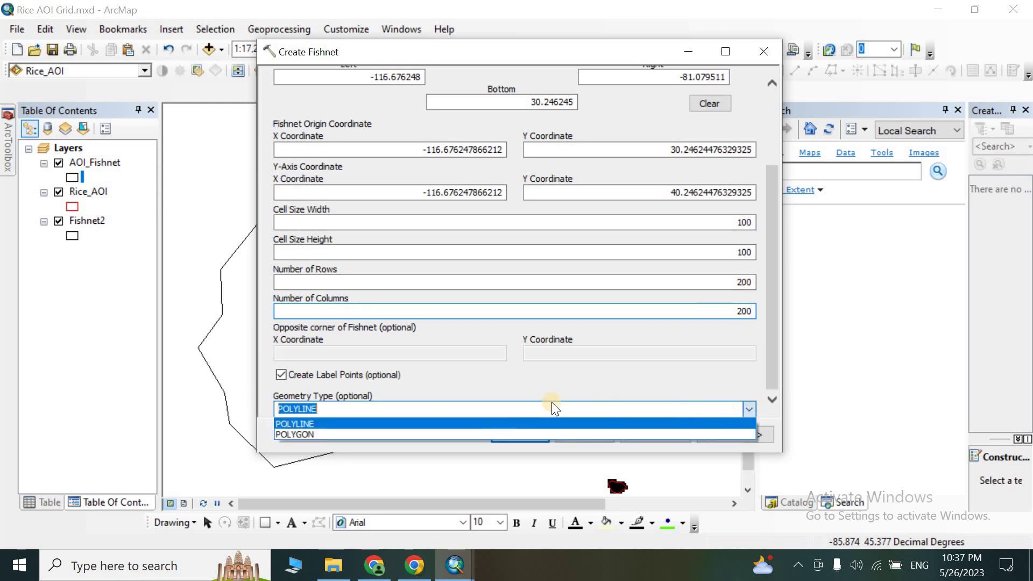
{"action": "left_click", "coordinate": [431, 434]}
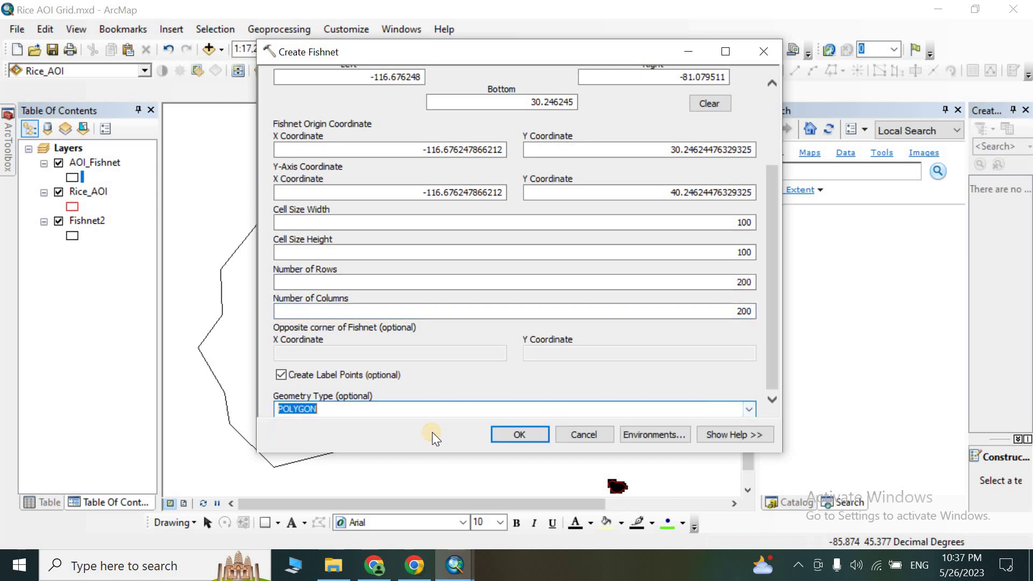
{"action": "left_click", "coordinate": [518, 435]}
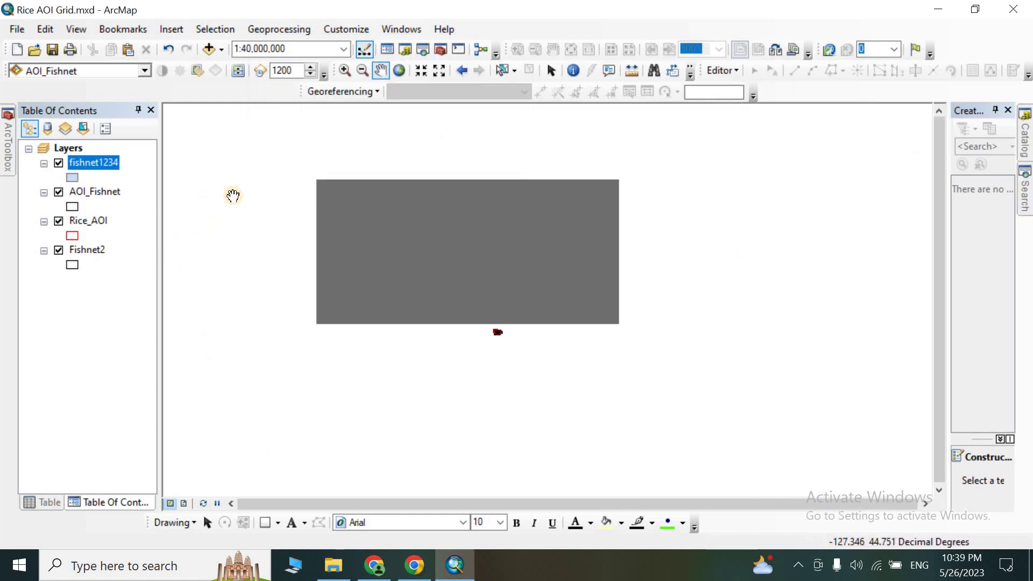
- Give fishnet1234 a Hollow symbol so its grid cells show only as outlines
{"action": "left_click", "coordinate": [345, 70]}
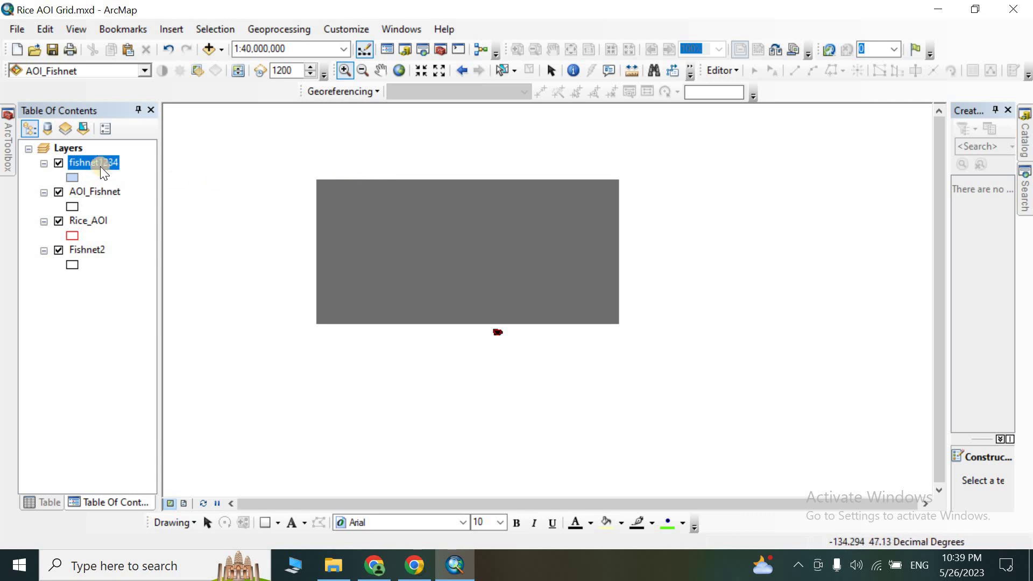
{"action": "left_click", "coordinate": [74, 177]}
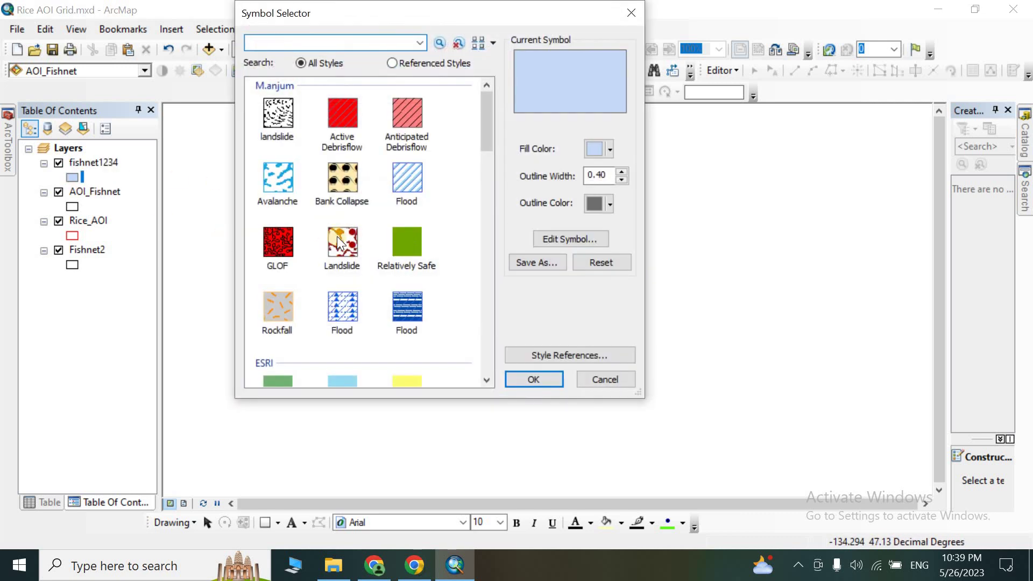
{"action": "scroll", "coordinate": [322, 237], "scroll_direction": "down", "scroll_amount": 5}
{"action": "left_click", "coordinate": [279, 169]}
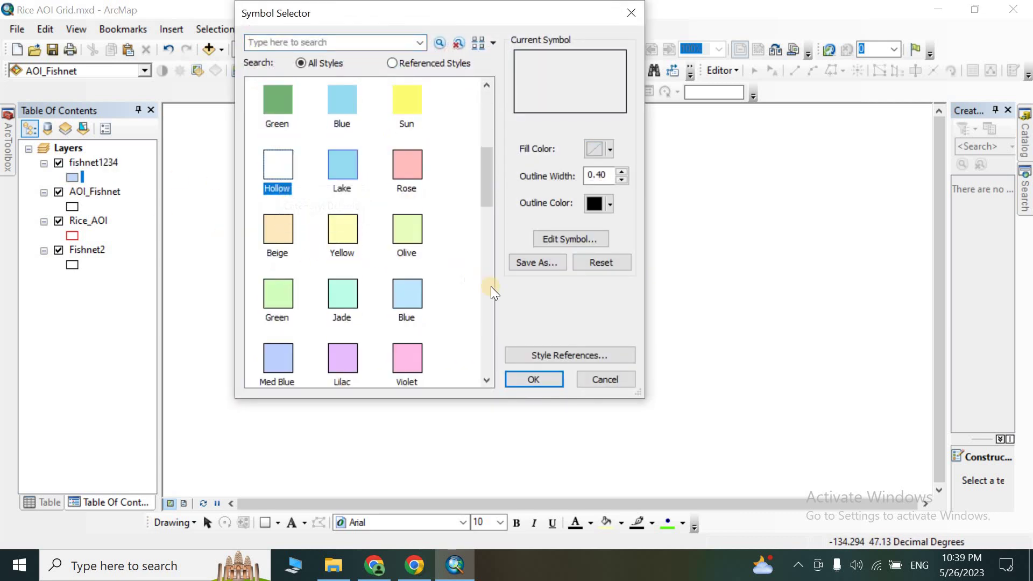
{"action": "left_click", "coordinate": [534, 380]}
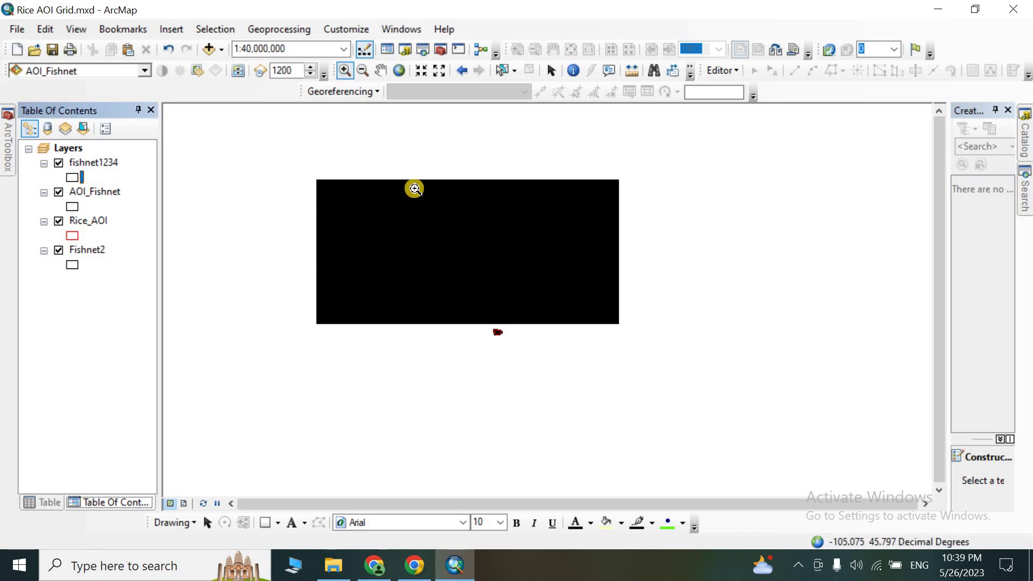
- Zoom in on the grid's top edge to show a few large cells
{"action": "left_click", "coordinate": [487, 215]}
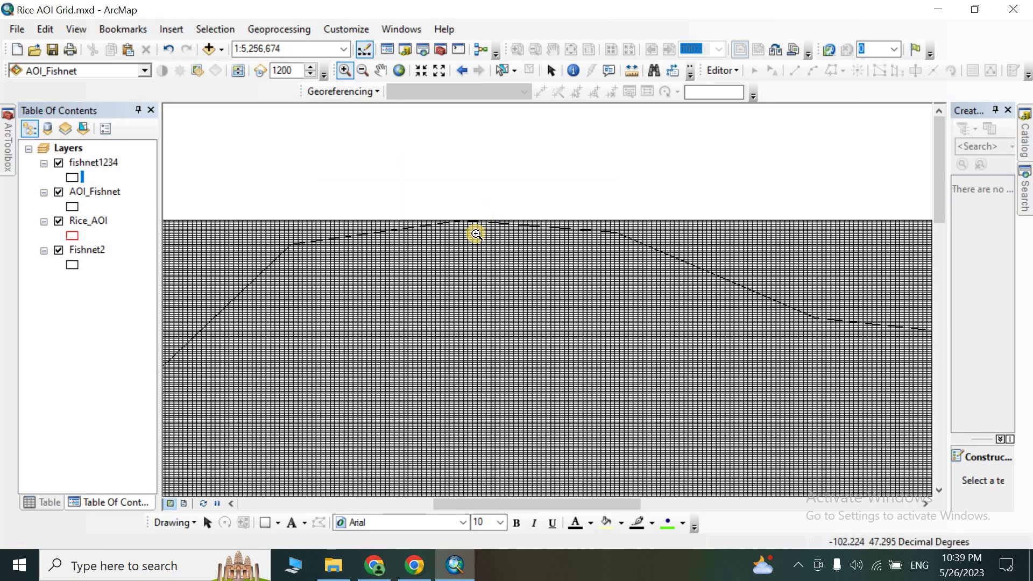
{"action": "left_click_drag", "start_coordinate": [444, 211], "coordinate": [525, 262]}
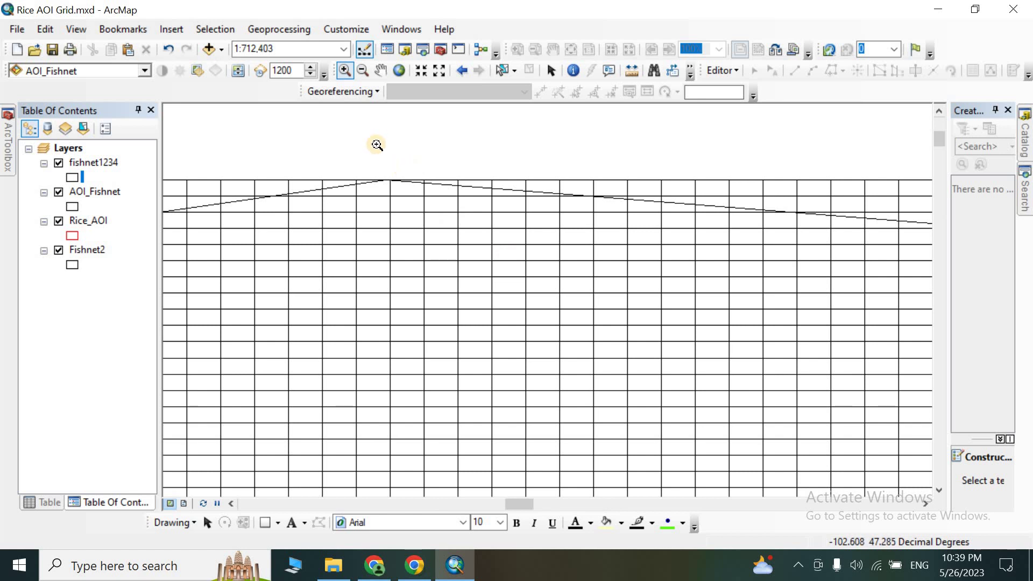
{"action": "left_click_drag", "start_coordinate": [390, 168], "coordinate": [573, 255]}
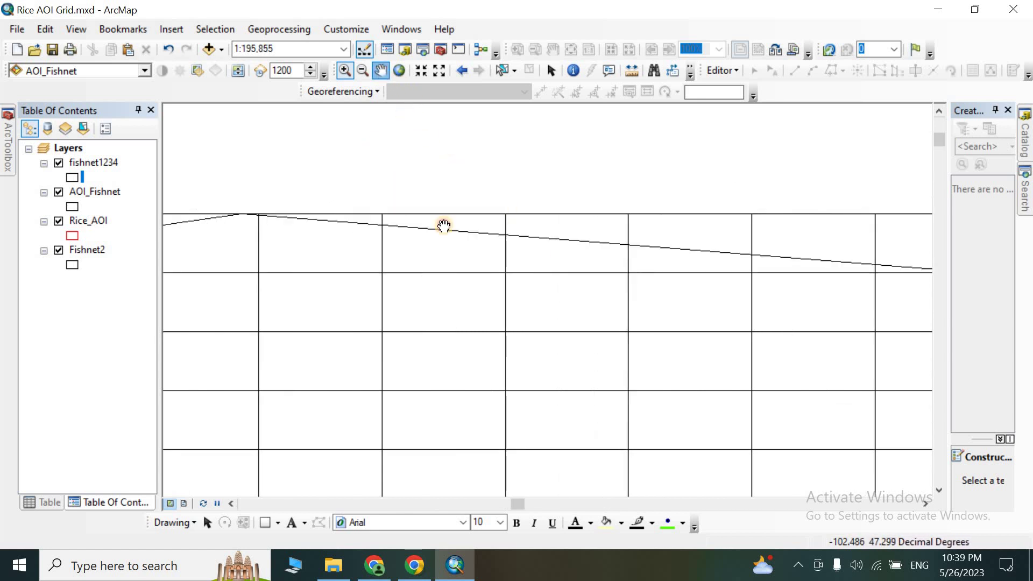
{"action": "left_click_drag", "start_coordinate": [444, 227], "coordinate": [571, 166]}
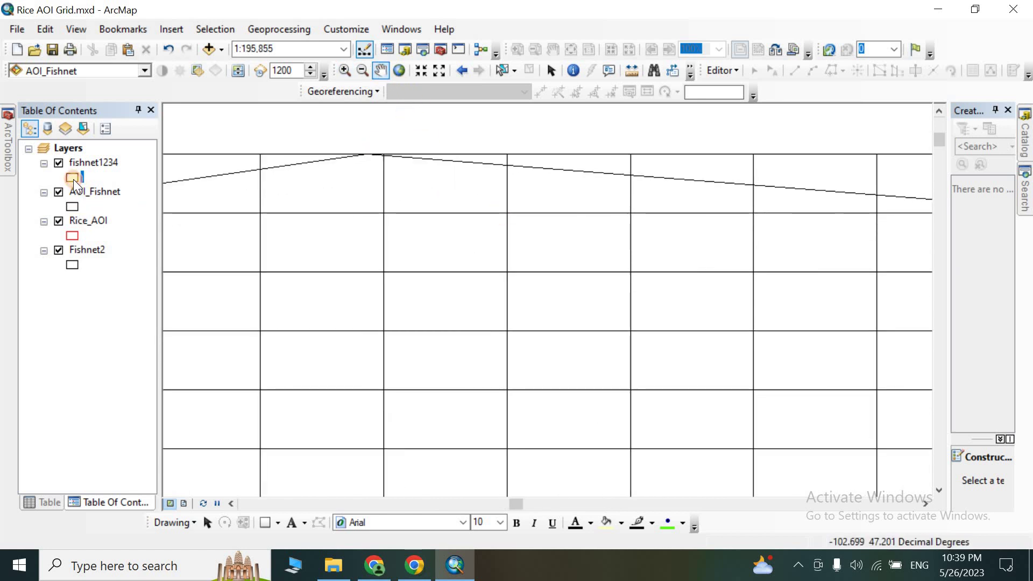
- Set fishnet1234's cell outline to black with width 2
{"action": "left_click", "coordinate": [74, 180]}
{"action": "left_click", "coordinate": [610, 205]}
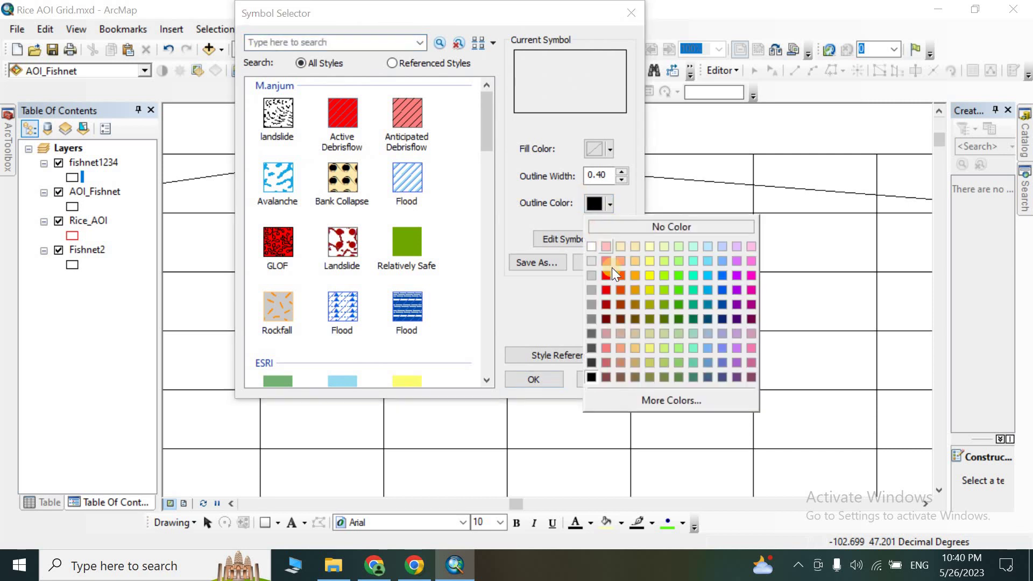
{"action": "left_click", "coordinate": [606, 276]}
{"action": "double_click", "coordinate": [622, 171]}
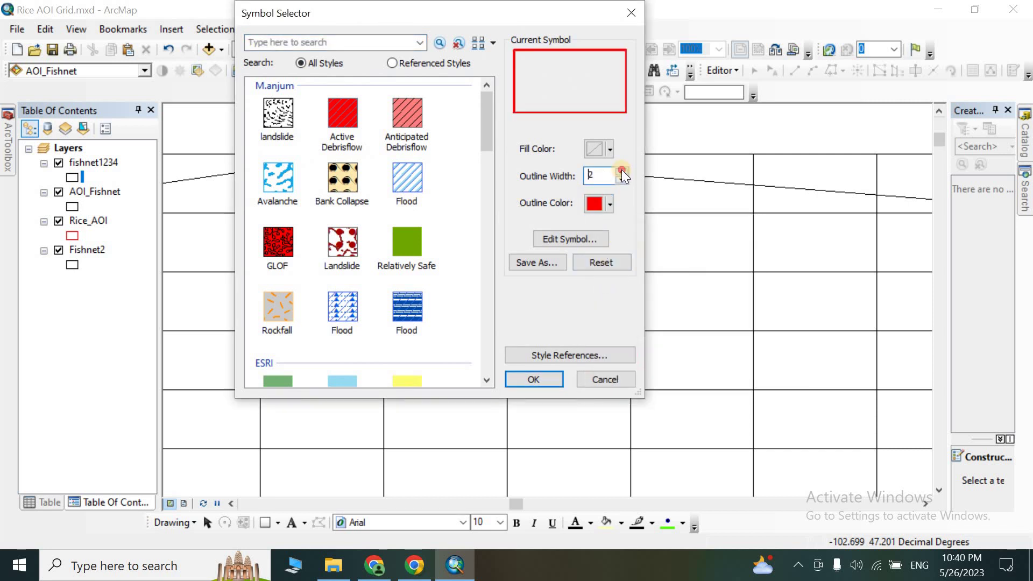
{"action": "left_click", "coordinate": [532, 378]}
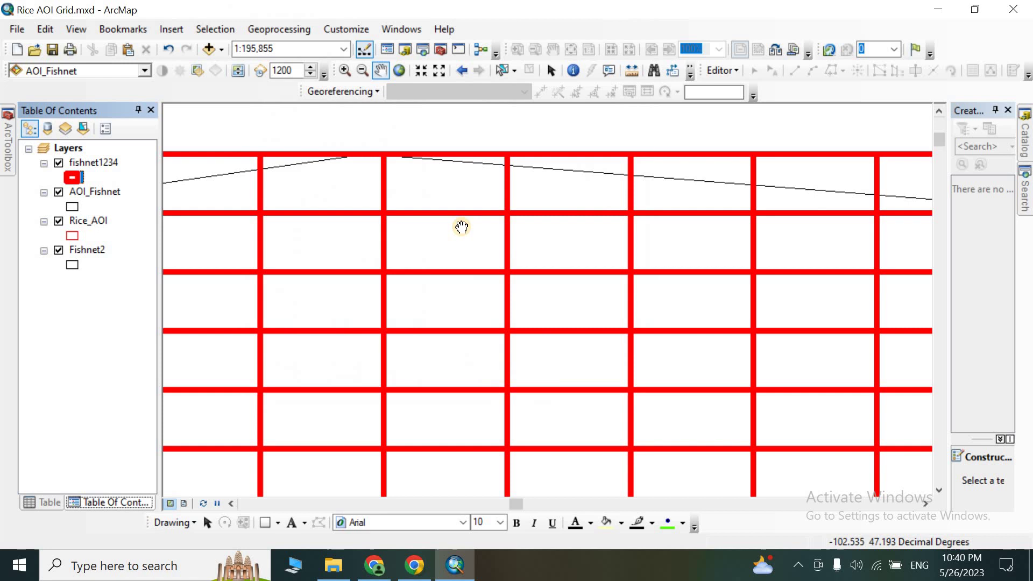
{"action": "left_click", "coordinate": [73, 178]}
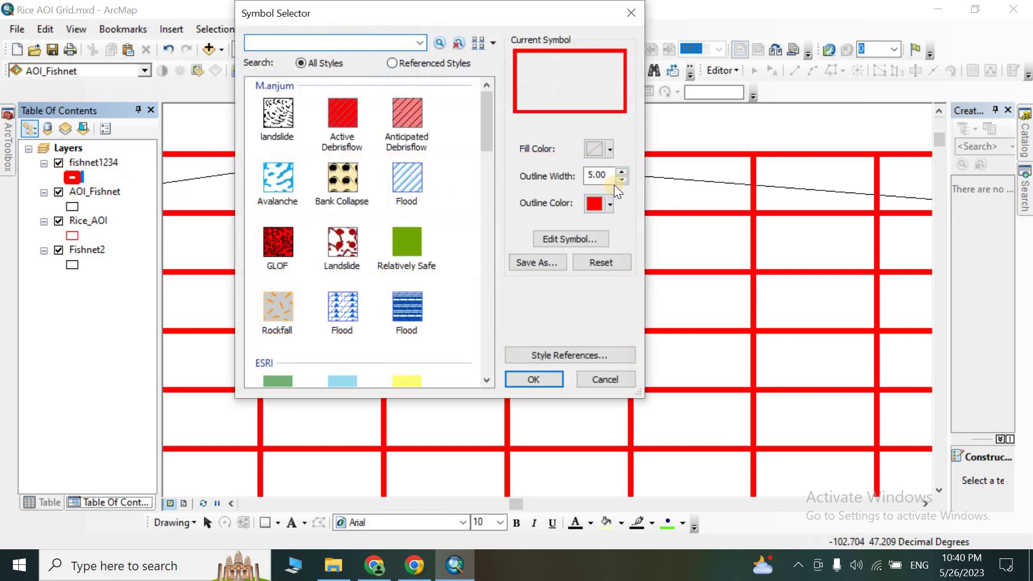
{"action": "left_click", "coordinate": [621, 180]}
{"action": "left_click", "coordinate": [622, 180]}
{"action": "left_click", "coordinate": [622, 180]}
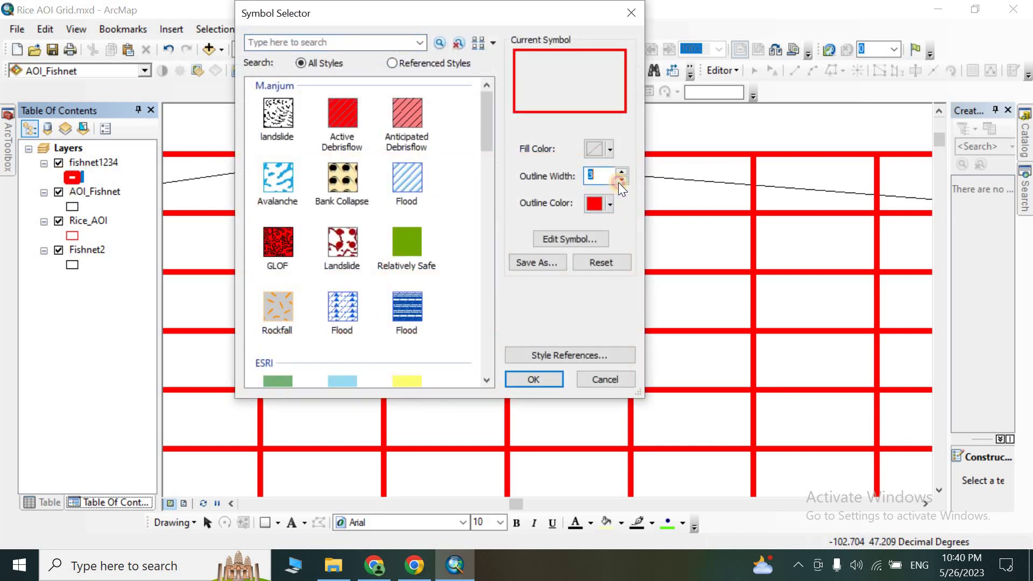
{"action": "left_click", "coordinate": [605, 218]}
{"action": "left_click", "coordinate": [592, 378]}
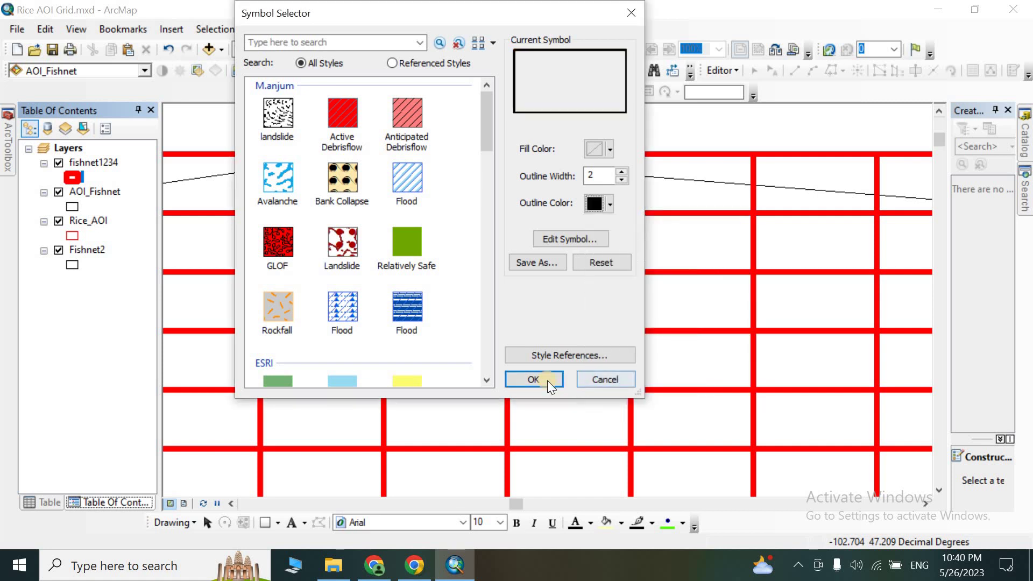
{"action": "left_click", "coordinate": [546, 380]}
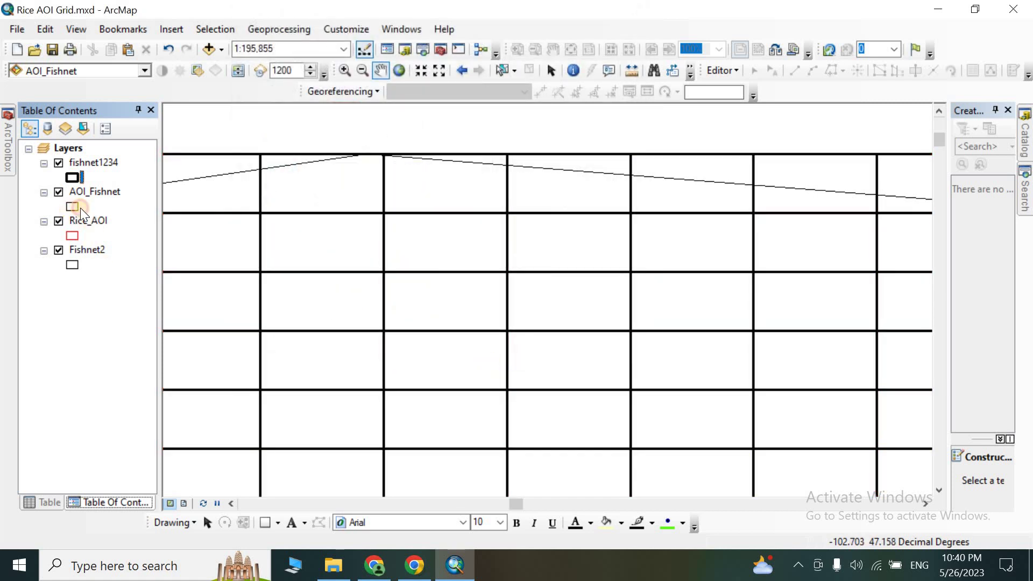
- Give the AOI_Fishnet boundary a red outline of width 3
{"action": "left_click", "coordinate": [79, 208]}
{"action": "left_click", "coordinate": [610, 204]}
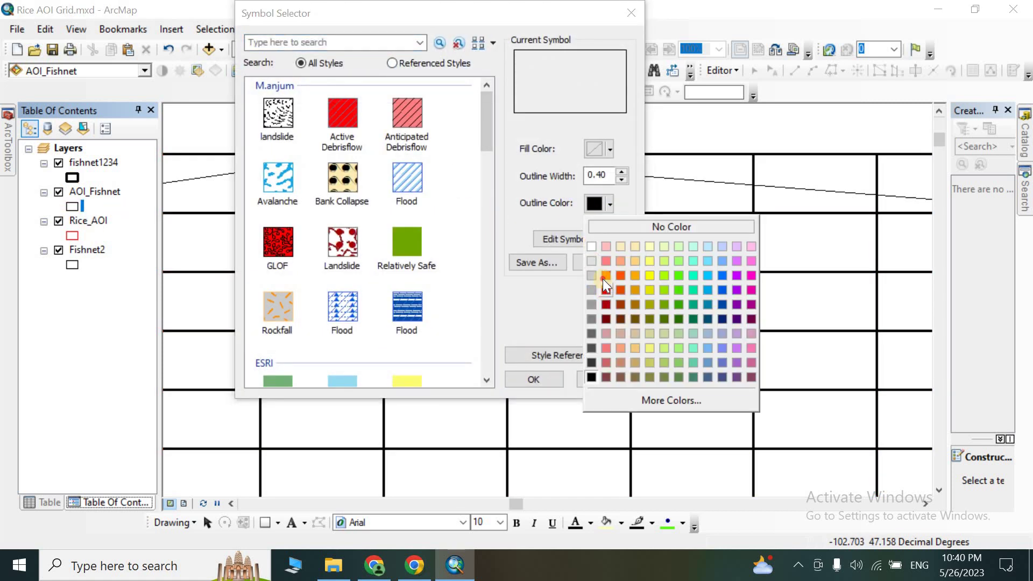
{"action": "left_click", "coordinate": [604, 277]}
{"action": "left_click", "coordinate": [621, 172]}
{"action": "left_click", "coordinate": [621, 173]}
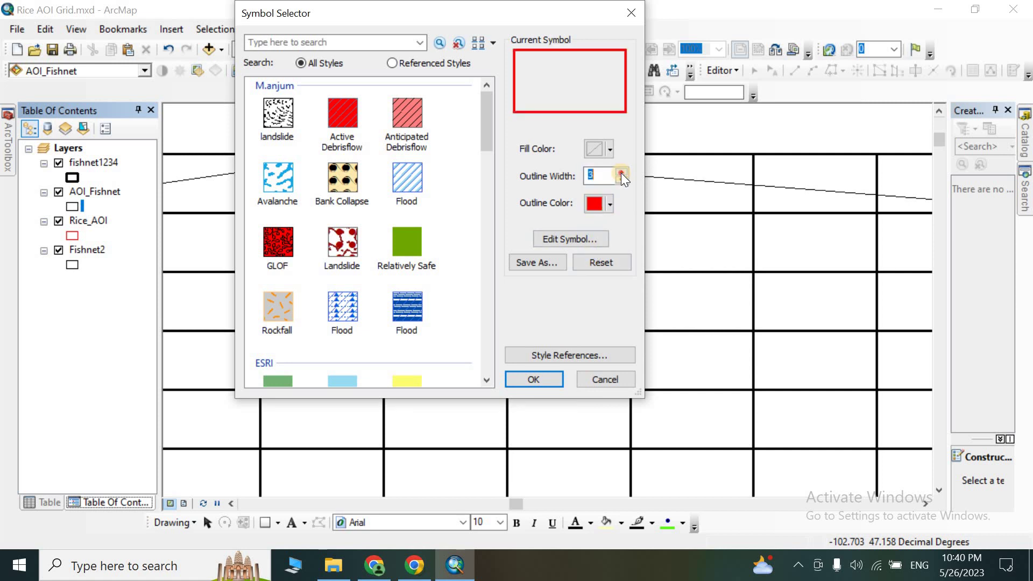
{"action": "left_click", "coordinate": [534, 379]}
{"action": "scroll", "coordinate": [497, 233], "scroll_direction": "down", "scroll_amount": 2}
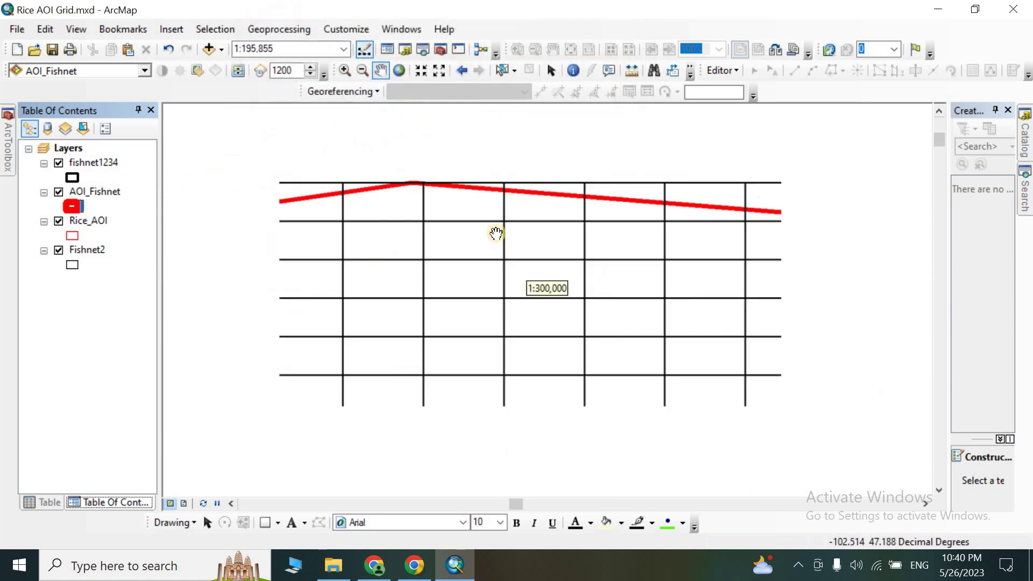
- Move AOI_Fishnet above fishnet1234 in the Table Of Contents
{"action": "scroll", "coordinate": [497, 233], "scroll_direction": "down", "scroll_amount": 3}
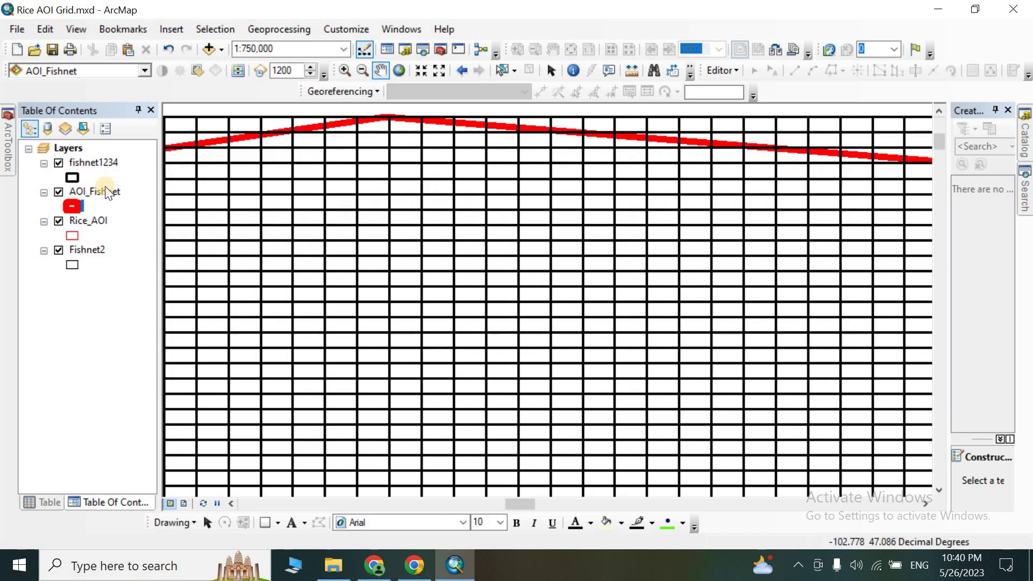
{"action": "left_click_drag", "start_coordinate": [82, 157], "coordinate": [83, 155]}
{"action": "scroll", "coordinate": [484, 202], "scroll_direction": "down", "scroll_amount": 1}
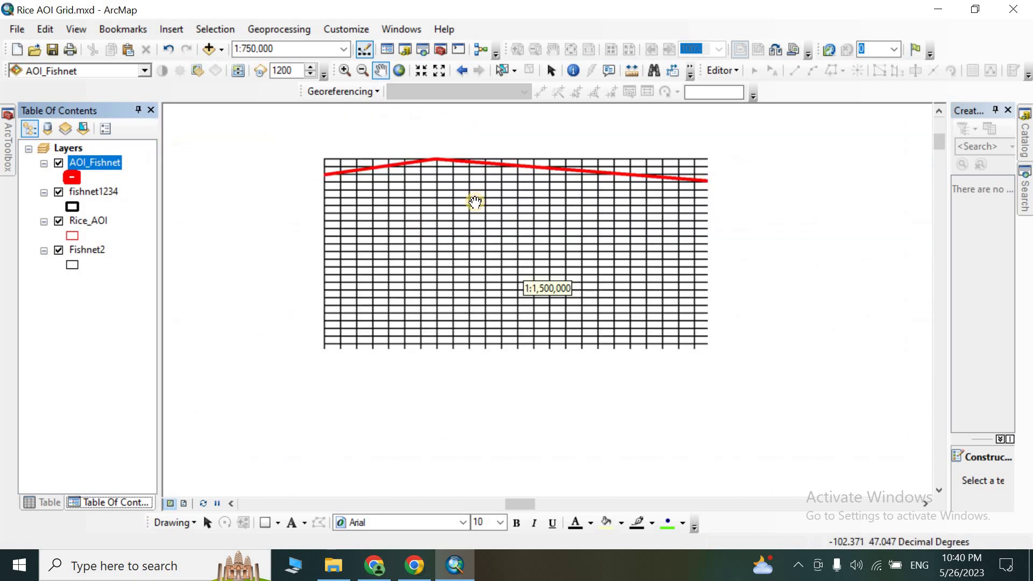
{"action": "scroll", "coordinate": [483, 197], "scroll_direction": "down", "scroll_amount": 1}
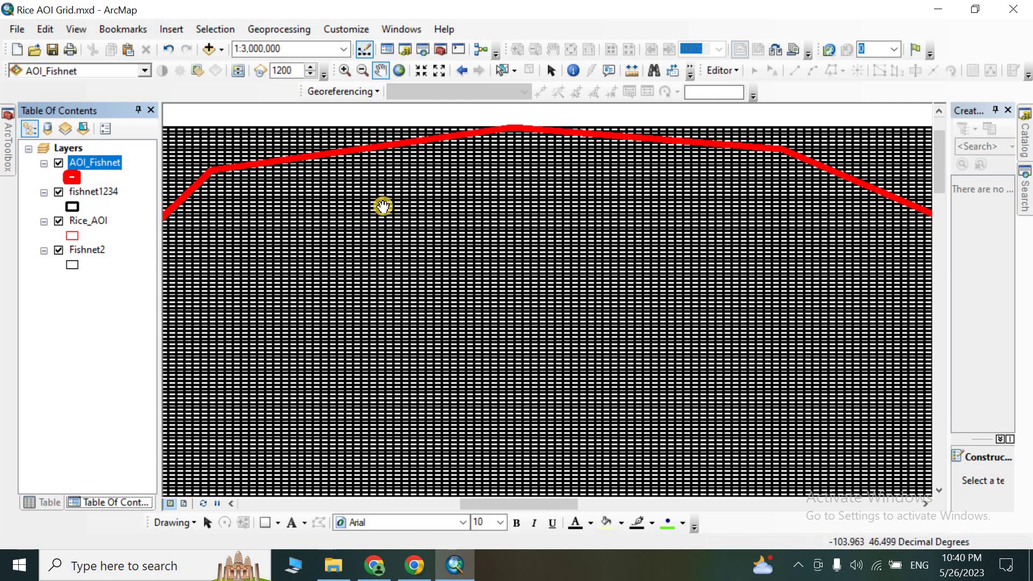
- Pan along the red boundary across the grid to its curved end
{"action": "mouse_move", "coordinate": [406, 163]}
{"action": "left_mouse_down"}
{"action": "mouse_move", "coordinate": [470, 221]}
{"action": "mouse_move", "coordinate": [348, 295]}
{"action": "mouse_move", "coordinate": [612, 306]}
{"action": "left_mouse_up"}
{"action": "left_click_drag", "start_coordinate": [588, 260], "coordinate": [438, 249]}
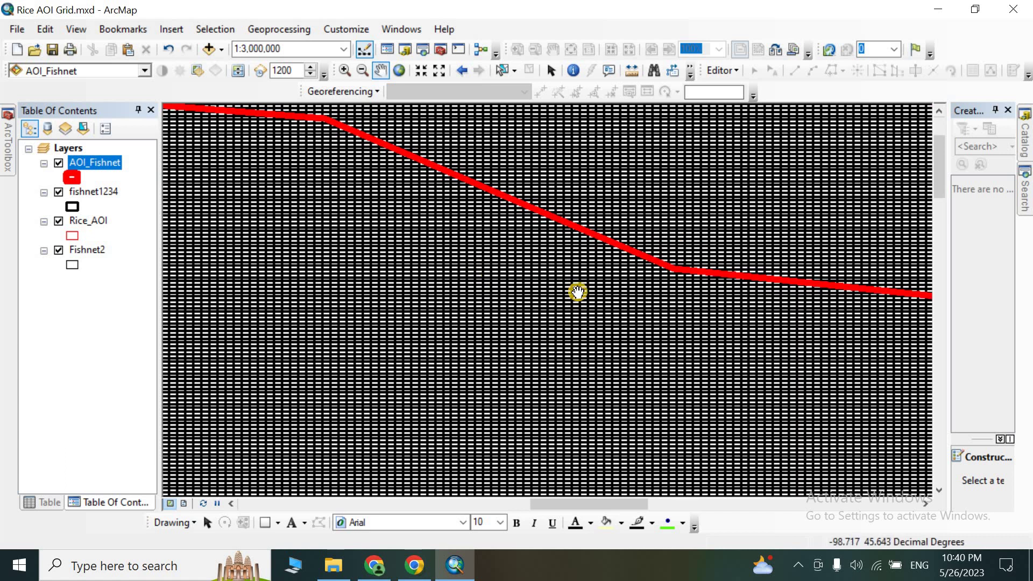
{"action": "left_click_drag", "start_coordinate": [509, 264], "coordinate": [283, 216]}
{"action": "left_click_drag", "start_coordinate": [697, 293], "coordinate": [406, 231]}
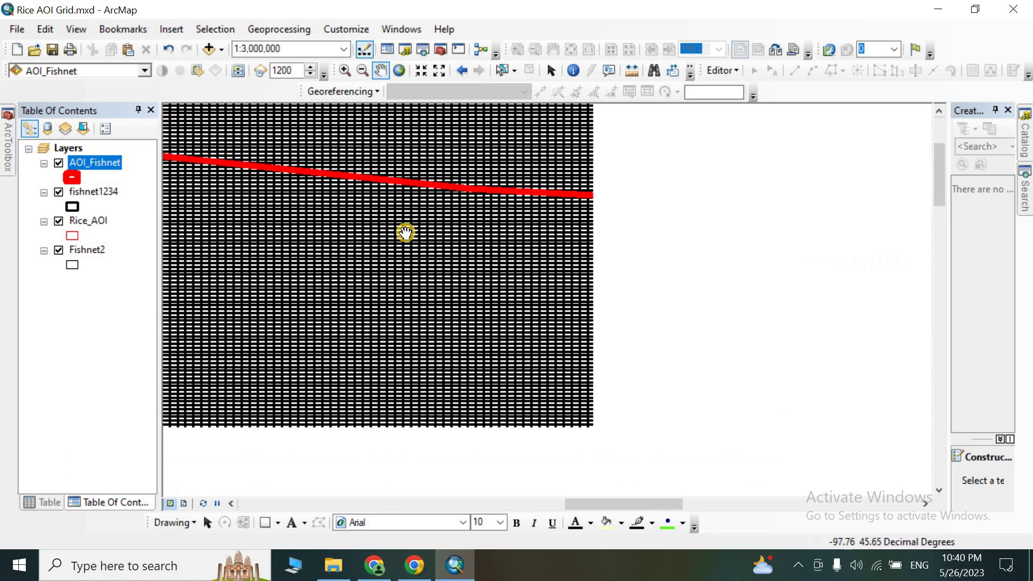
{"action": "left_click_drag", "start_coordinate": [590, 283], "coordinate": [463, 279]}
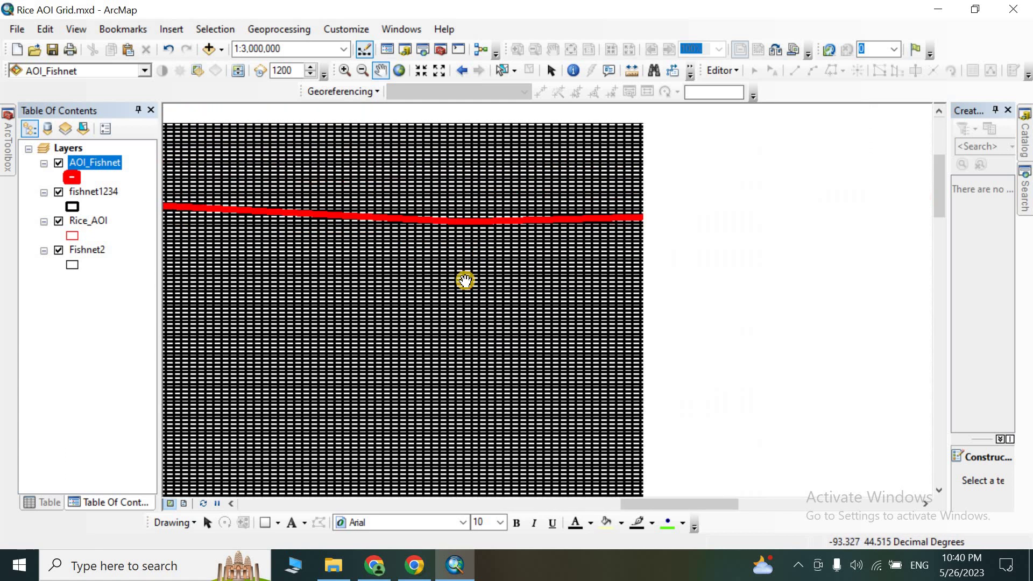
{"action": "left_click_drag", "start_coordinate": [801, 212], "coordinate": [464, 258]}
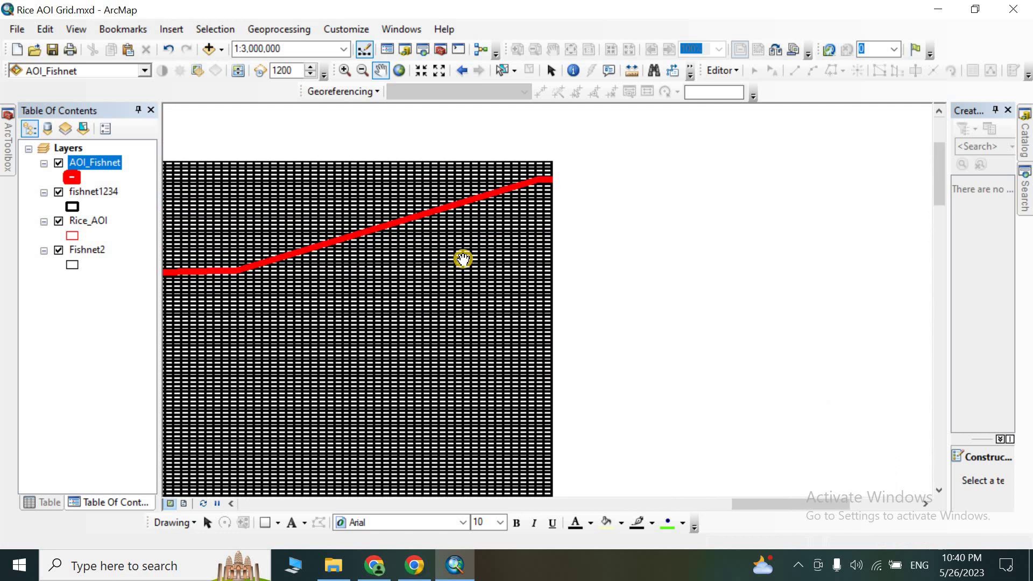
{"action": "left_click_drag", "start_coordinate": [786, 178], "coordinate": [499, 214]}
{"action": "left_click_drag", "start_coordinate": [763, 247], "coordinate": [639, 175]}
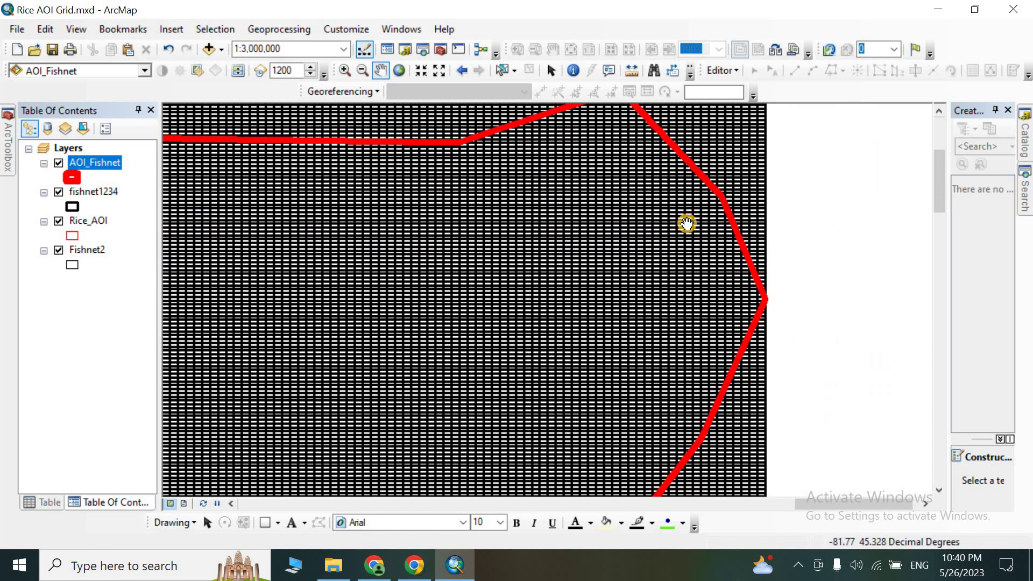